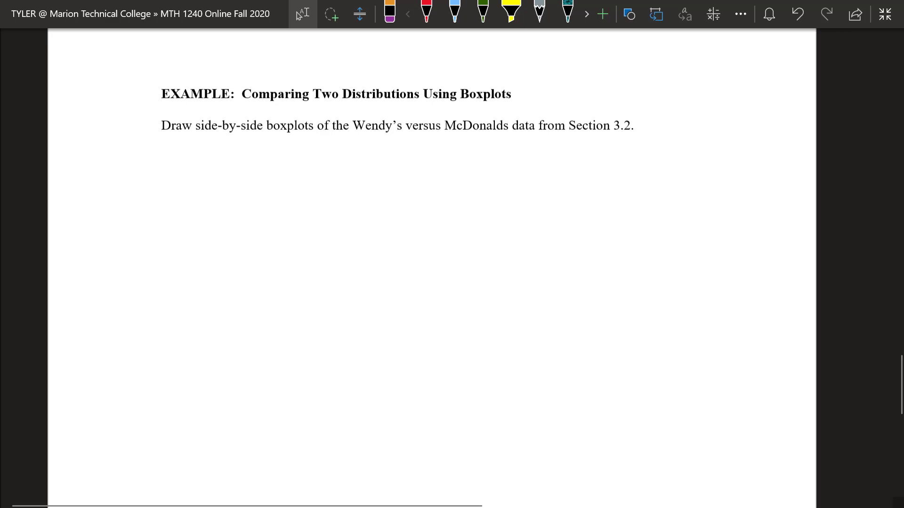
Step: Switch from the OneNote example page back to the StatCrunch Chicago salary data
{"action": "key", "text": "alt+Tab"}
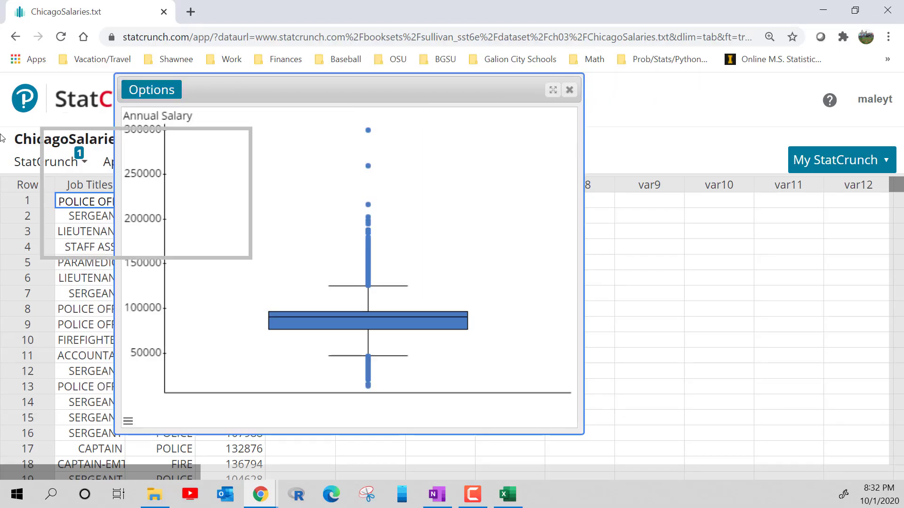
Step: Create a new data table and paste in the Wait Time (minutes) and Restaurant columns
{"action": "left_click", "coordinate": [28, 161]}
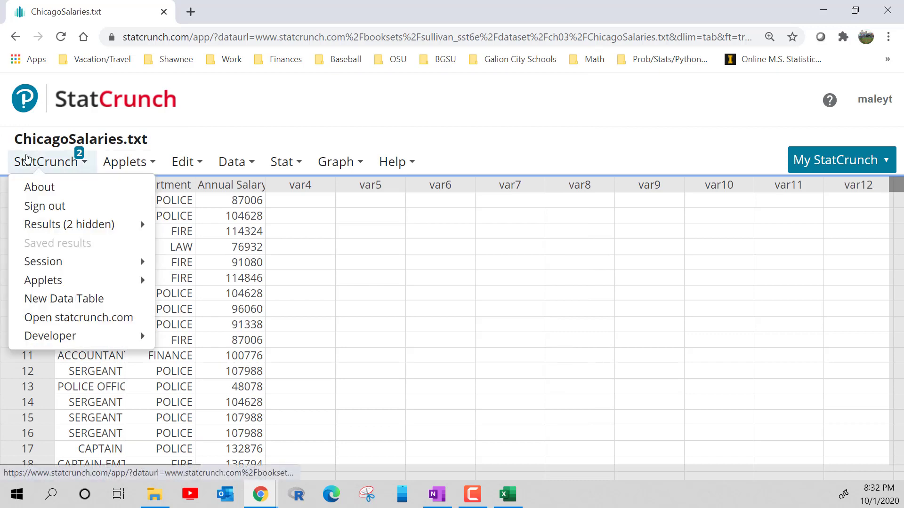
{"action": "left_click", "coordinate": [55, 299]}
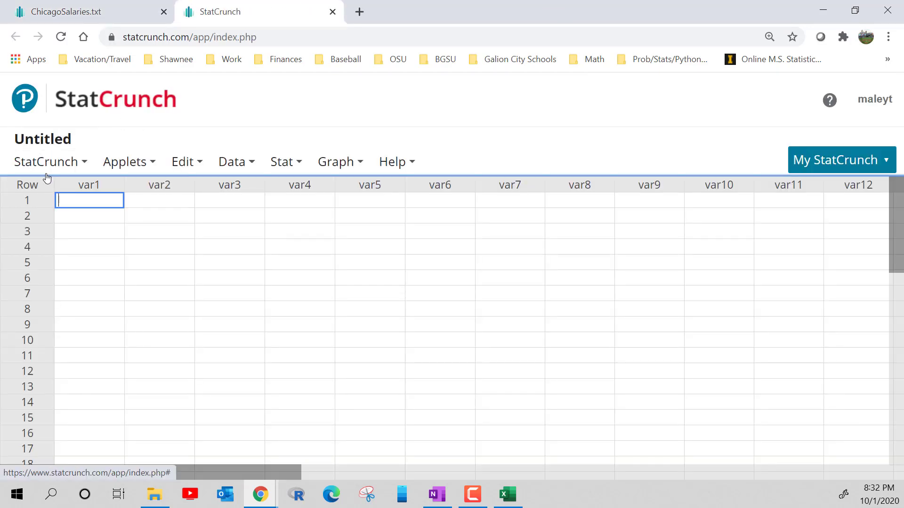
{"action": "left_click", "coordinate": [102, 188]}
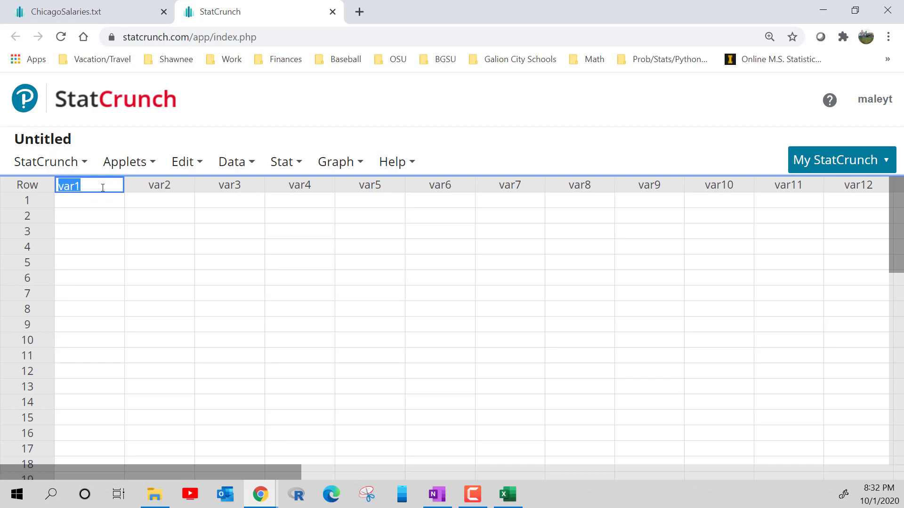
{"action": "key", "text": "ctrl+v"}
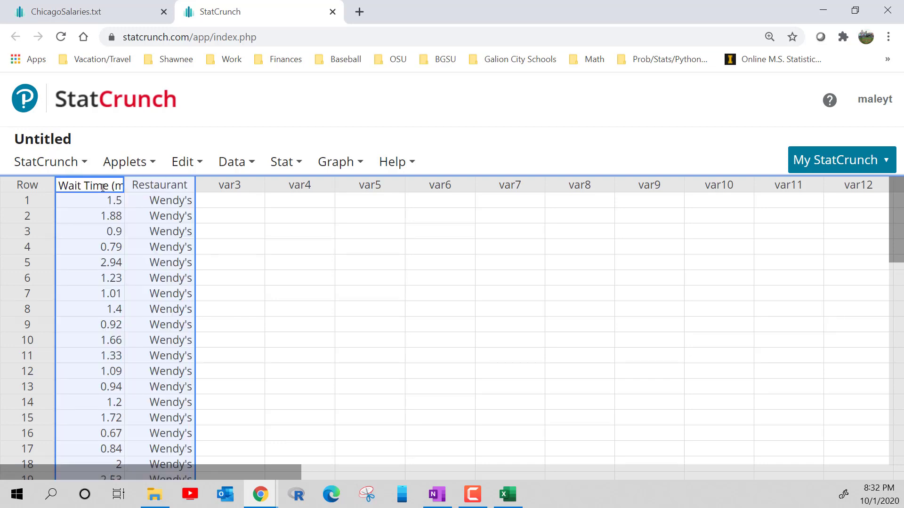
{"action": "left_click", "coordinate": [253, 269]}
{"action": "left_click", "coordinate": [238, 169]}
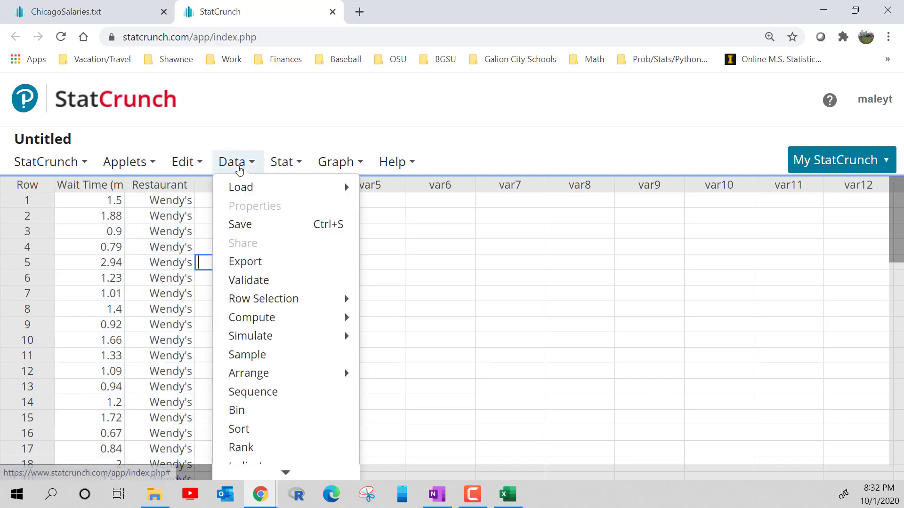
Step: Plot Wait Time (minutes) boxplots grouped by Restaurant and move the chart toward the centre
{"action": "left_click", "coordinate": [330, 162]}
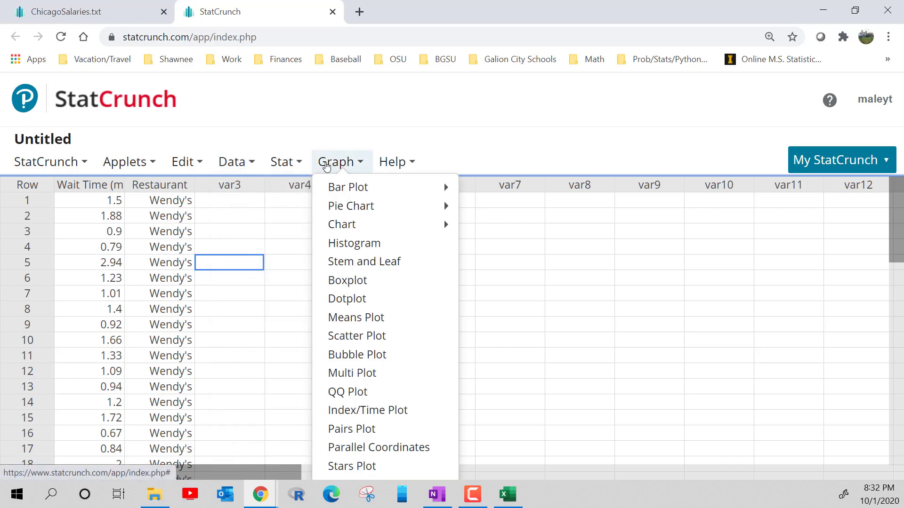
{"action": "left_click", "coordinate": [353, 281]}
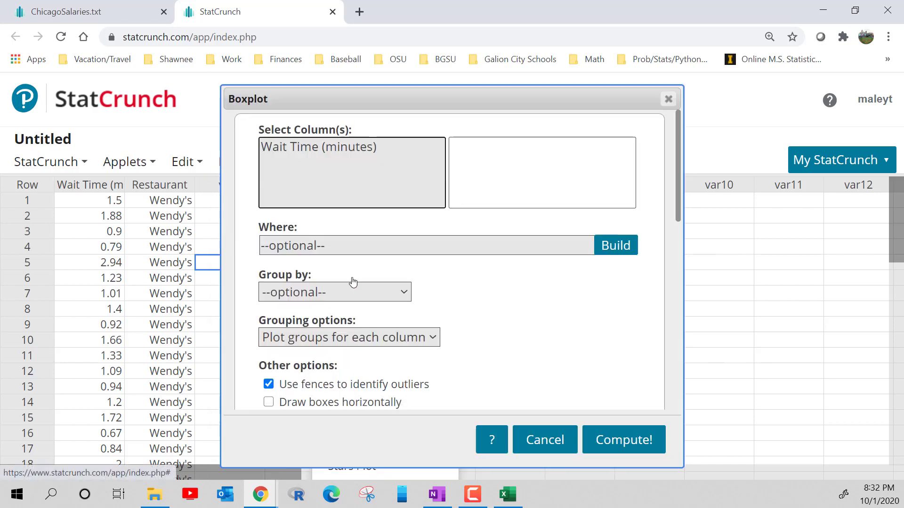
{"action": "left_click", "coordinate": [335, 149]}
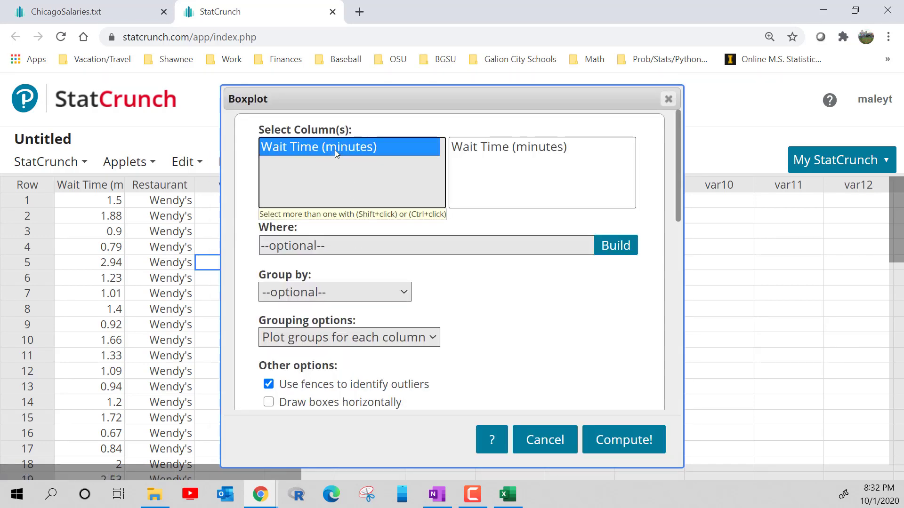
{"action": "scroll", "coordinate": [339, 235], "scroll_direction": "down", "scroll_amount": 1}
{"action": "left_click", "coordinate": [339, 222]}
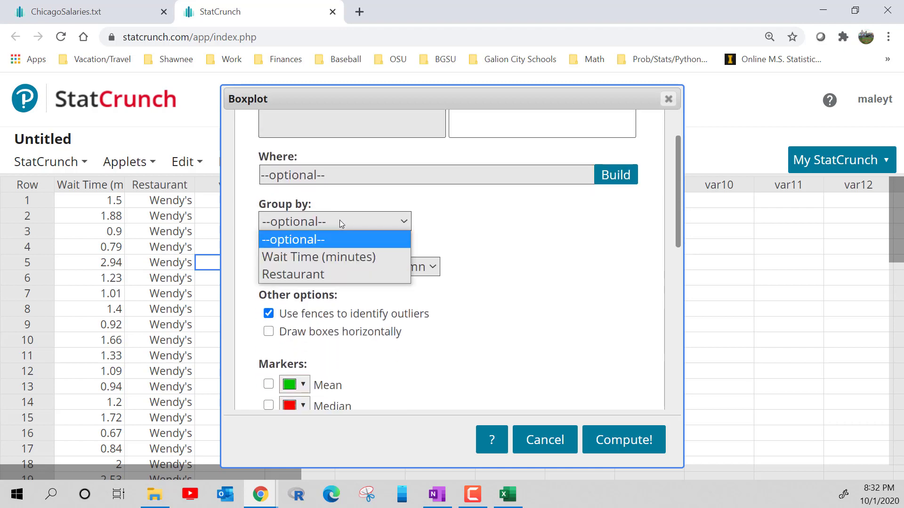
{"action": "left_click", "coordinate": [316, 274]}
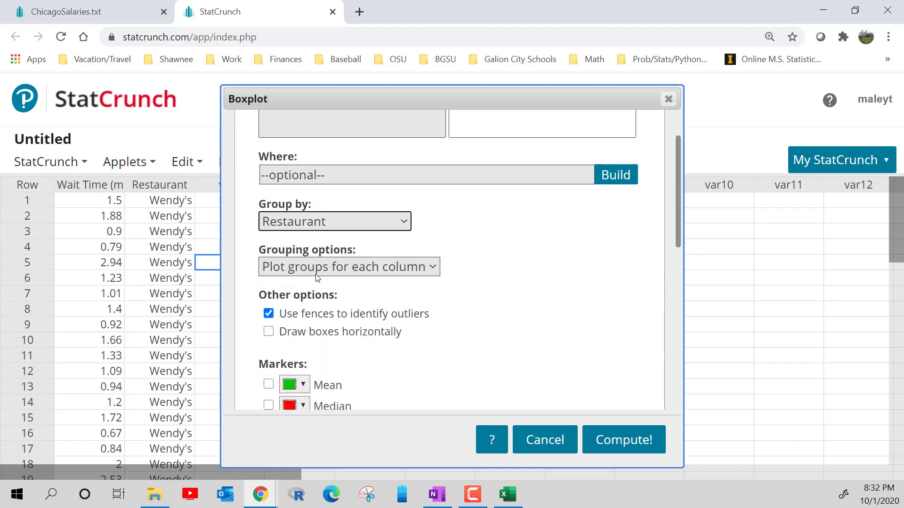
{"action": "left_click", "coordinate": [615, 439]}
{"action": "left_click_drag", "start_coordinate": [733, 192], "coordinate": [345, 123]}
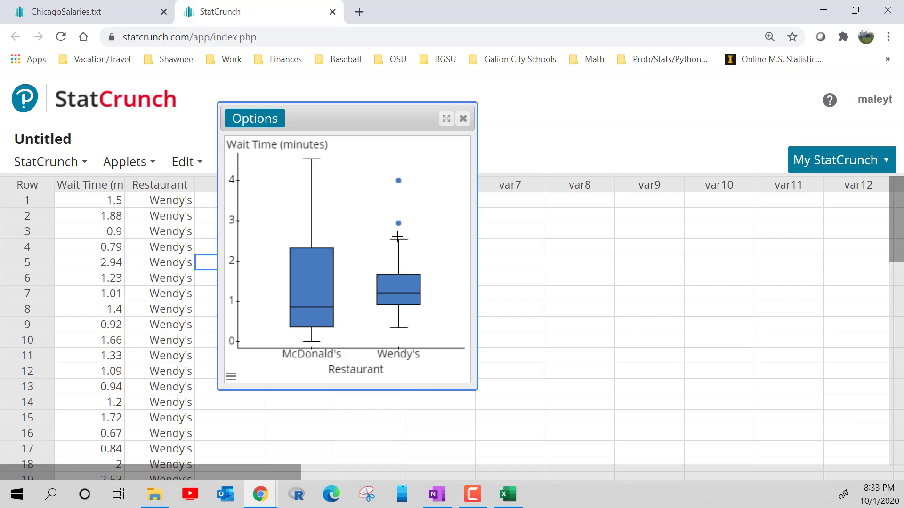
Step: Review the McDonald's and Wendy's box statistics, then close the wait-time boxplot window
{"action": "mouse_move", "coordinate": [399, 241]}
{"action": "mouse_move", "coordinate": [302, 298]}
{"action": "mouse_move", "coordinate": [391, 293]}
{"action": "mouse_move", "coordinate": [324, 250]}
{"action": "left_click", "coordinate": [463, 118]}
Step: On ChicagoSalaries.txt, compute Annual Salary histograms grouped by Department, then close the output
{"action": "left_click", "coordinate": [76, 11]}
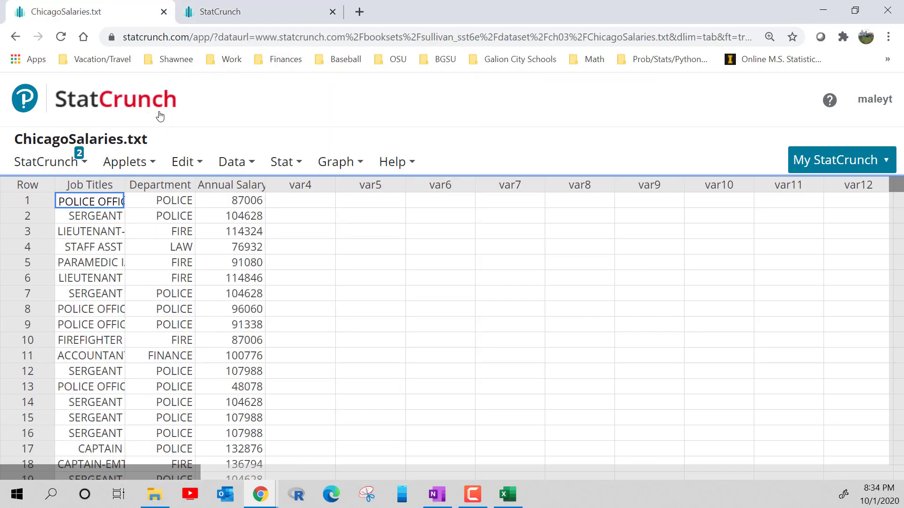
{"action": "left_click", "coordinate": [336, 166]}
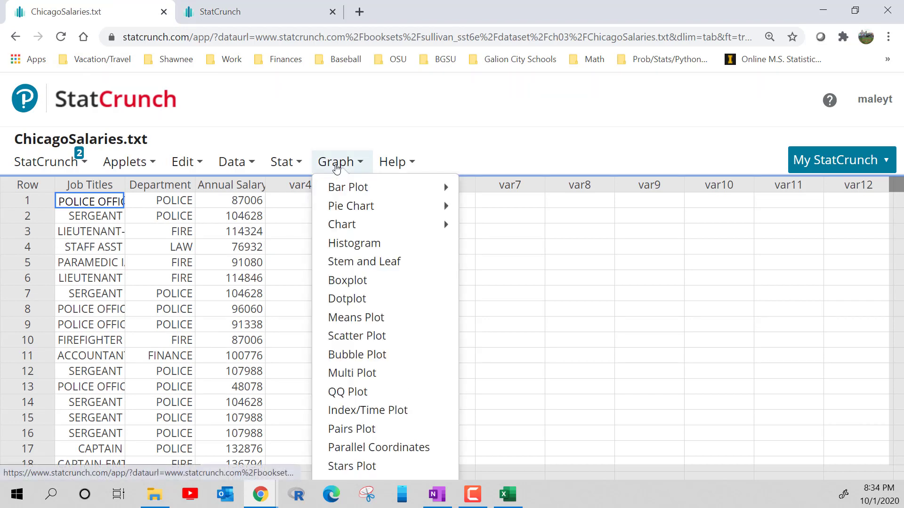
{"action": "left_click", "coordinate": [377, 244]}
{"action": "left_click", "coordinate": [330, 148]}
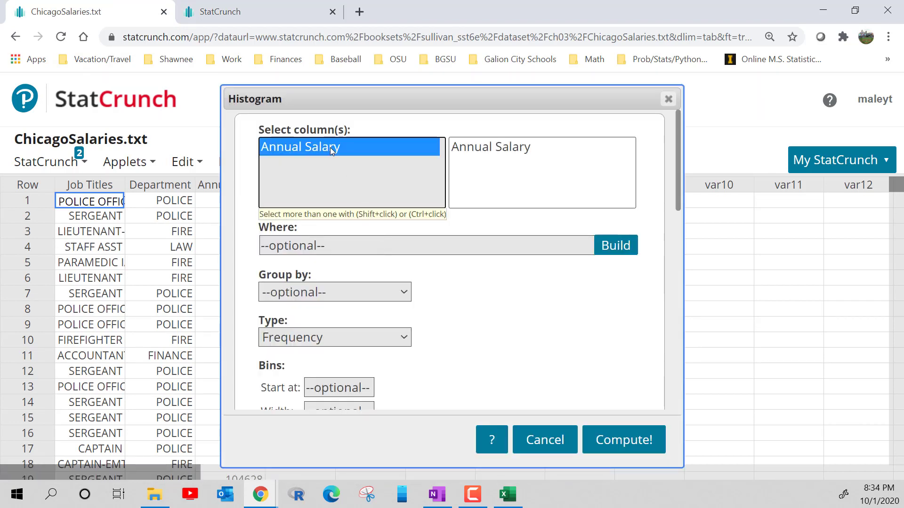
{"action": "left_click", "coordinate": [312, 294]}
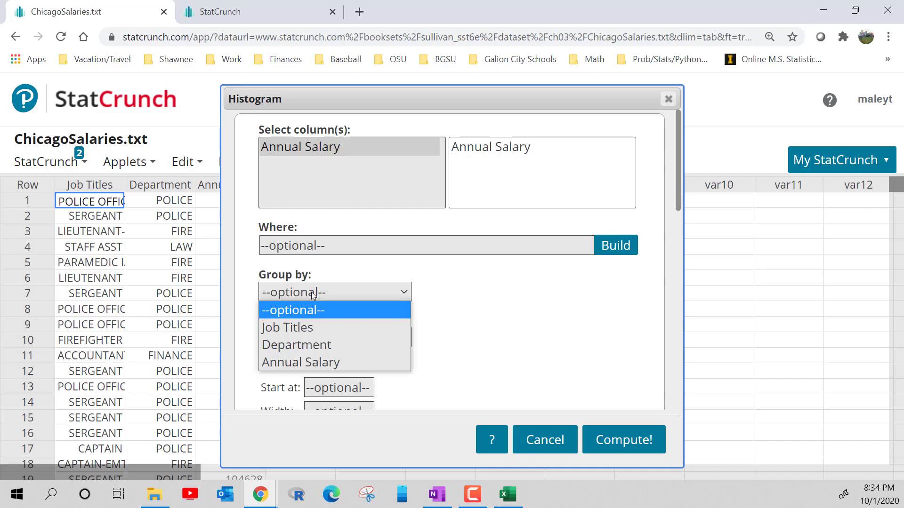
{"action": "left_click", "coordinate": [315, 347]}
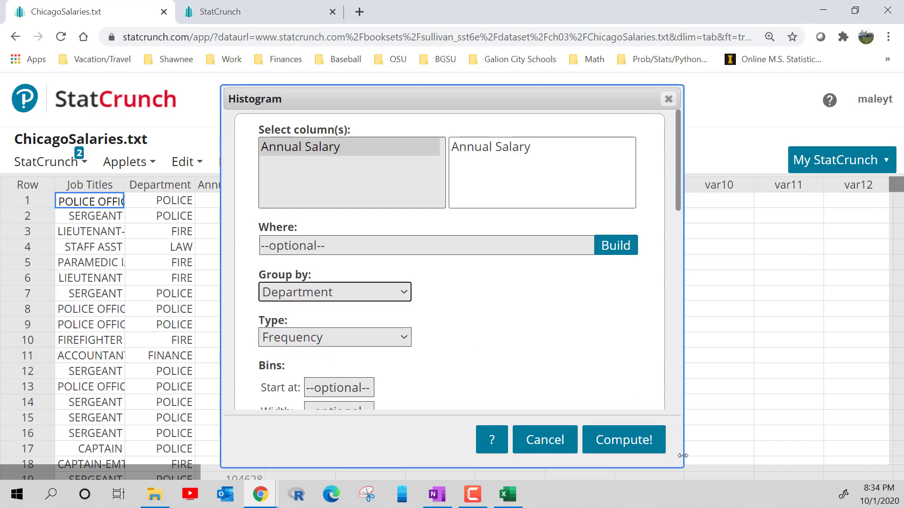
{"action": "left_click", "coordinate": [623, 441]}
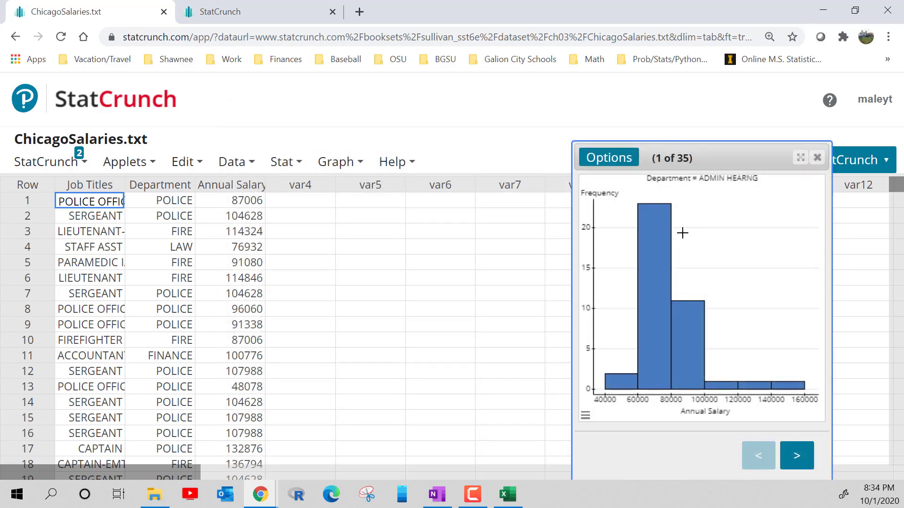
{"action": "left_click", "coordinate": [817, 157]}
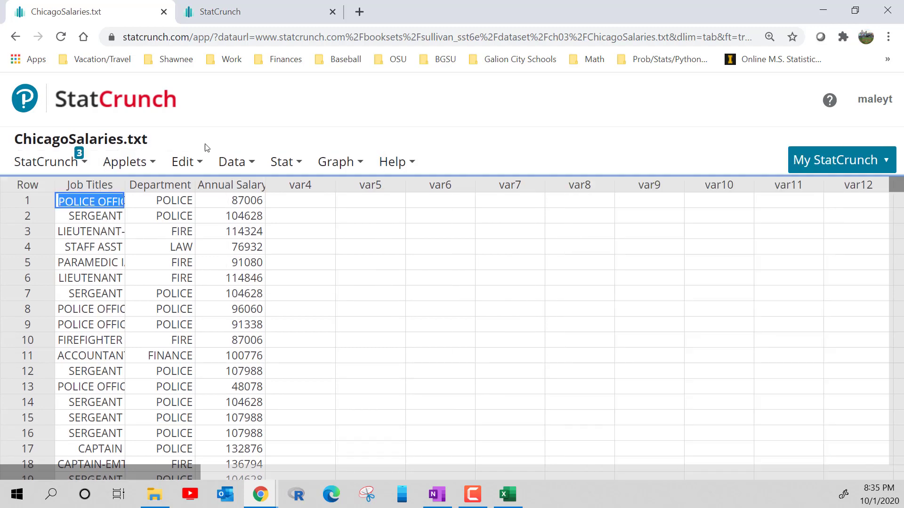
Step: Compute Annual Salary boxplots grouped by Department from the Chicago salary data
{"action": "left_click", "coordinate": [284, 162]}
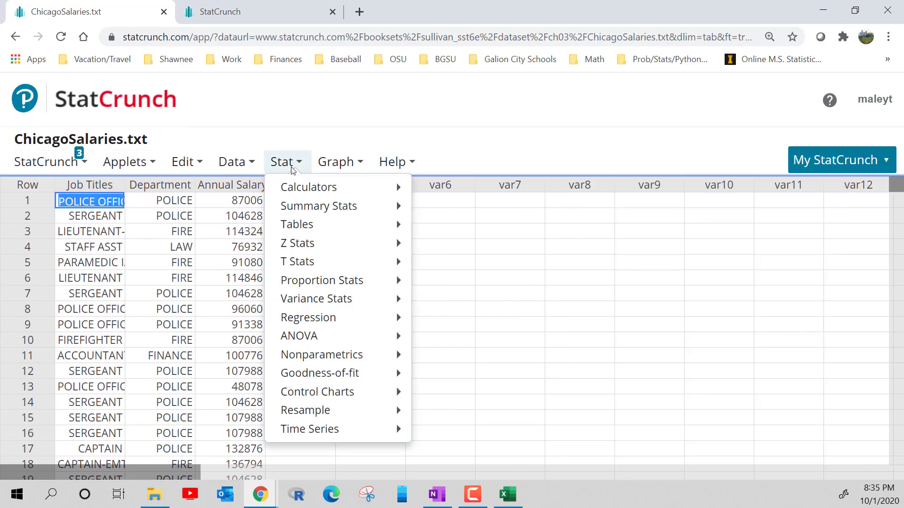
{"action": "left_click", "coordinate": [330, 162]}
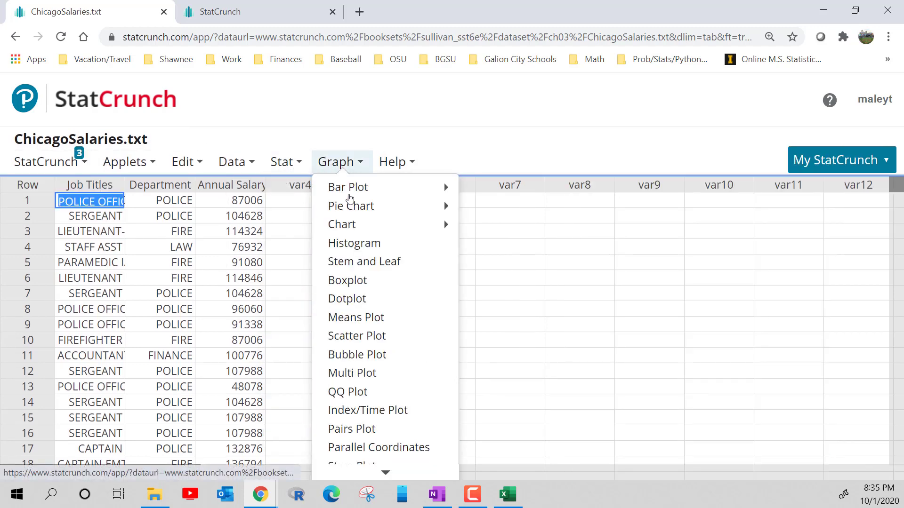
{"action": "left_click", "coordinate": [345, 281]}
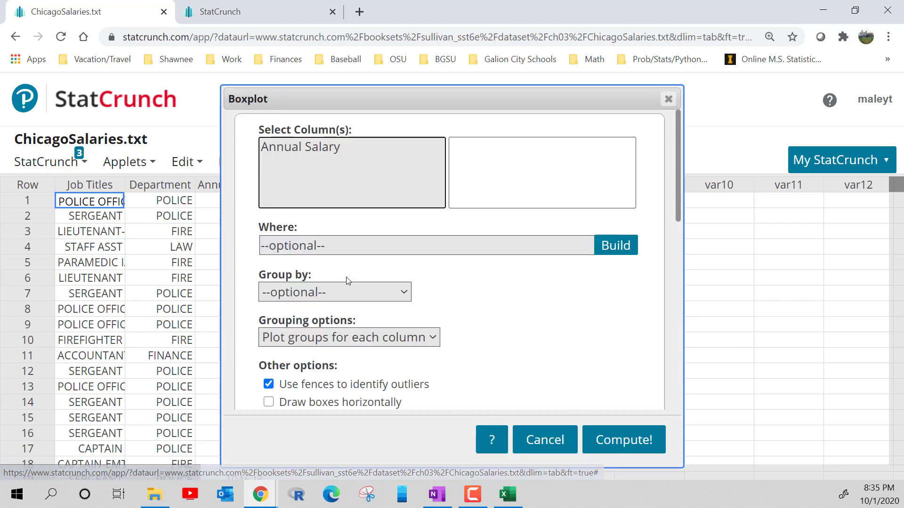
{"action": "left_click", "coordinate": [320, 147]}
{"action": "left_click", "coordinate": [314, 288]}
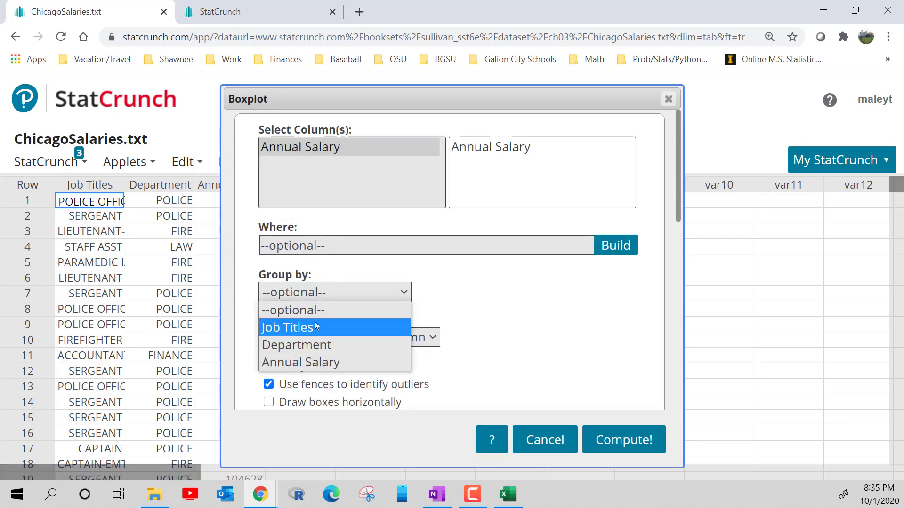
{"action": "left_click", "coordinate": [313, 345]}
{"action": "left_click", "coordinate": [624, 441]}
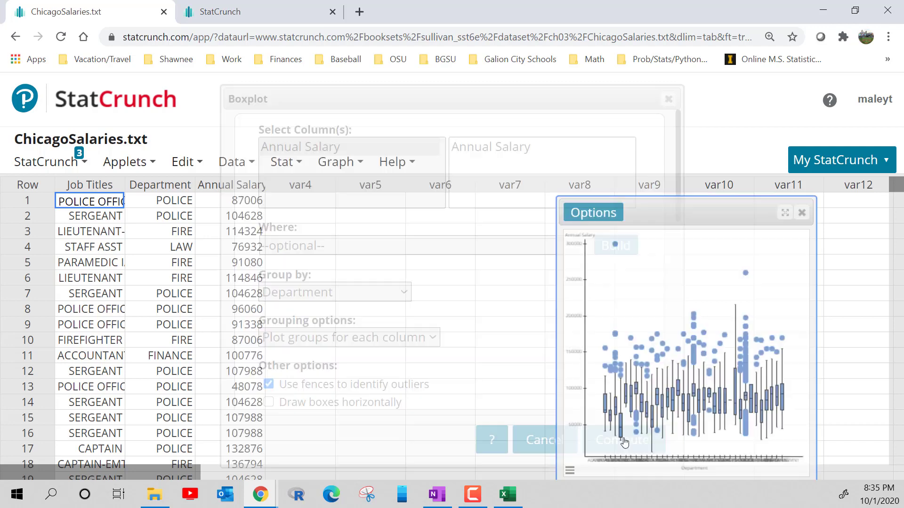
Step: Move the department boxplot window to the top-left and enlarge it wider and taller
{"action": "left_click_drag", "start_coordinate": [717, 218], "coordinate": [158, 87]}
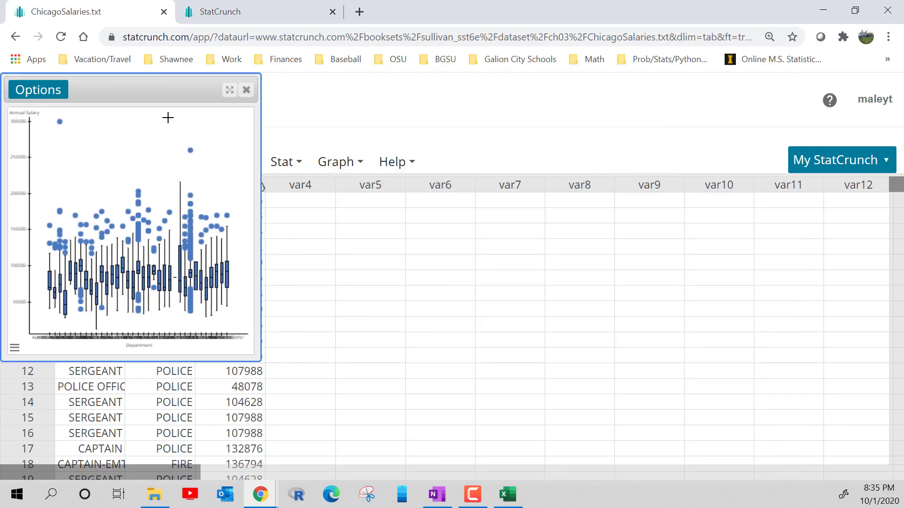
{"action": "left_click_drag", "start_coordinate": [260, 267], "coordinate": [891, 313]}
{"action": "left_click_drag", "start_coordinate": [878, 362], "coordinate": [873, 454]}
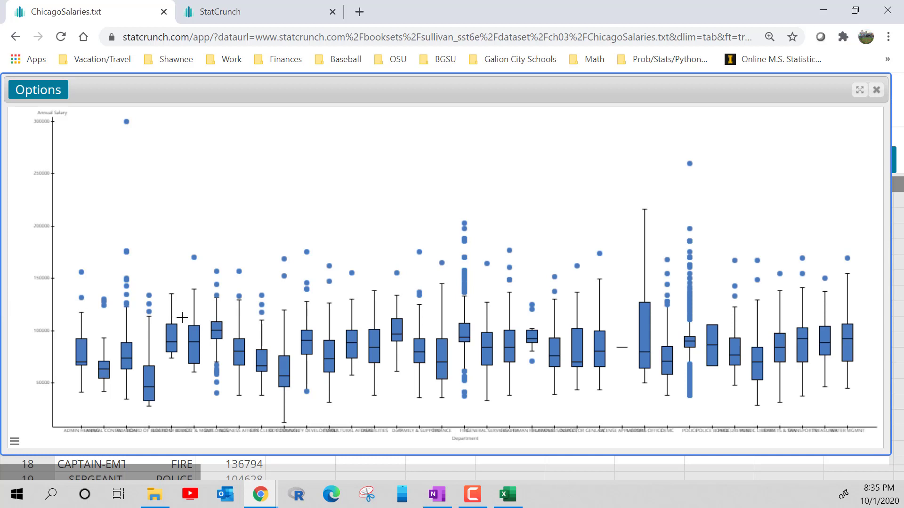
Step: Compare each department's salary statistics, including Police's many outliers, then close the chart
{"action": "mouse_move", "coordinate": [80, 382]}
{"action": "mouse_move", "coordinate": [84, 357]}
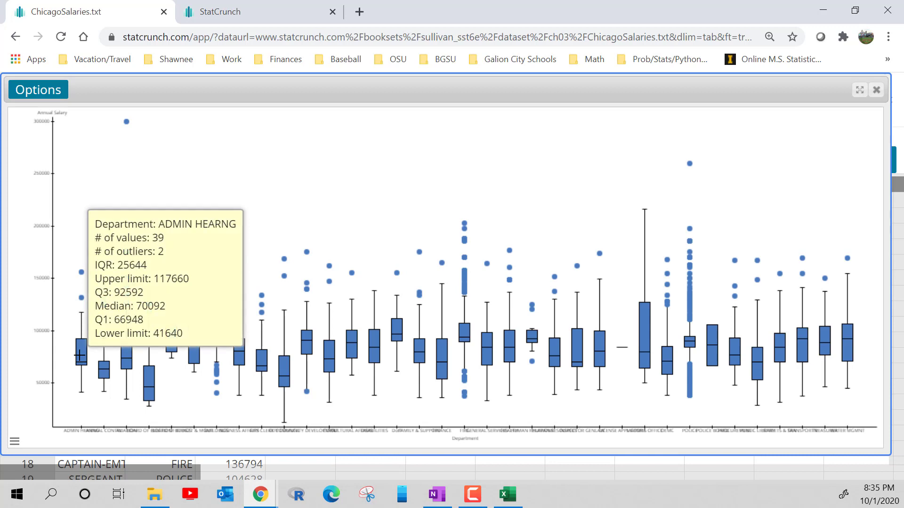
{"action": "mouse_move", "coordinate": [103, 368]}
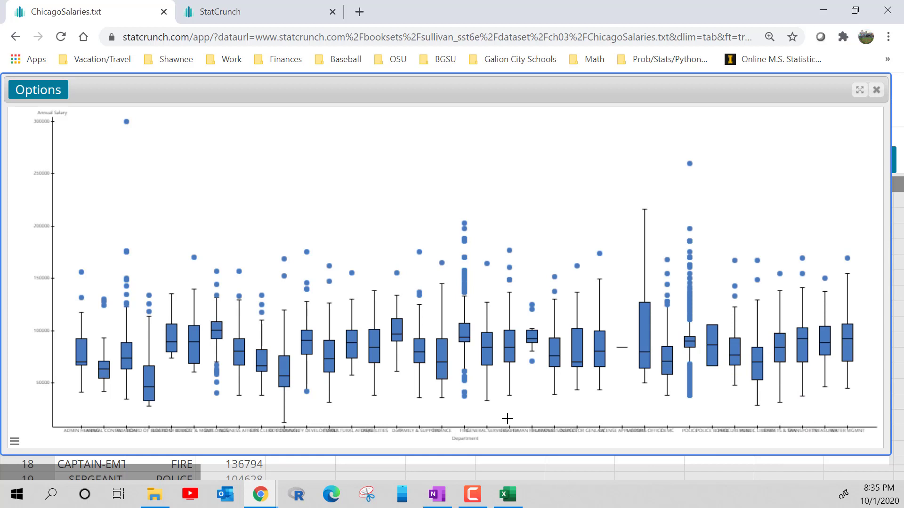
{"action": "mouse_move", "coordinate": [510, 348]}
{"action": "mouse_move", "coordinate": [648, 322]}
{"action": "mouse_move", "coordinate": [468, 331]}
{"action": "mouse_move", "coordinate": [690, 340]}
{"action": "left_click", "coordinate": [877, 90]}
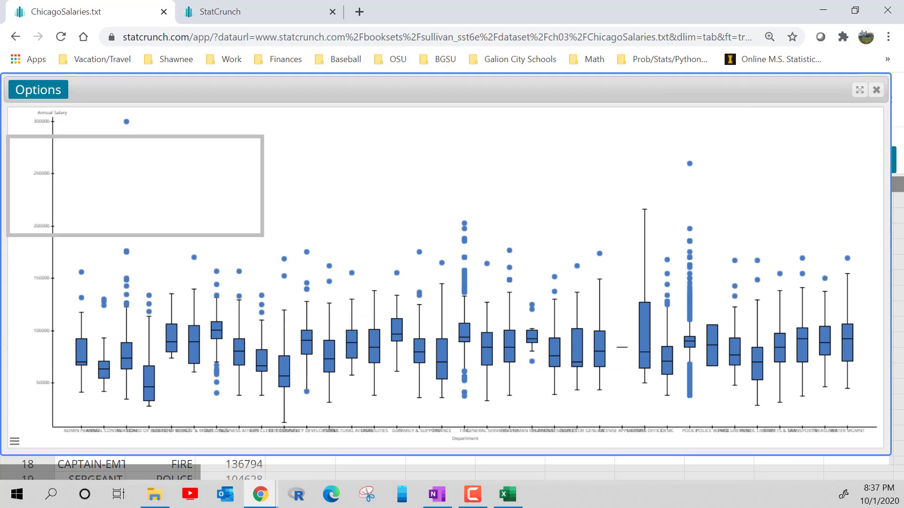